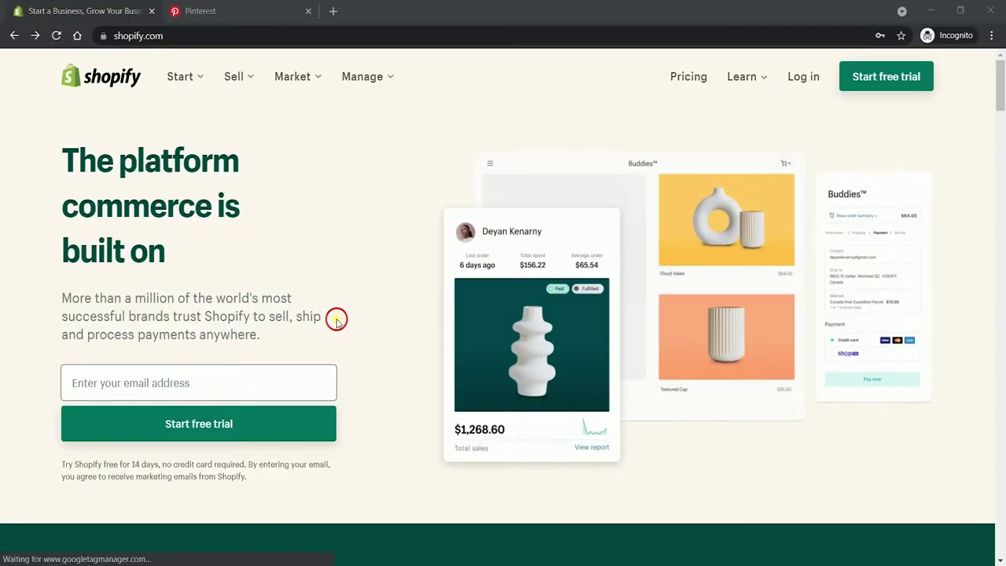
- Go from shopify.com to the Shopify account login page
{"action": "double_click", "coordinate": [336, 320]}
{"action": "left_click", "coordinate": [363, 326]}
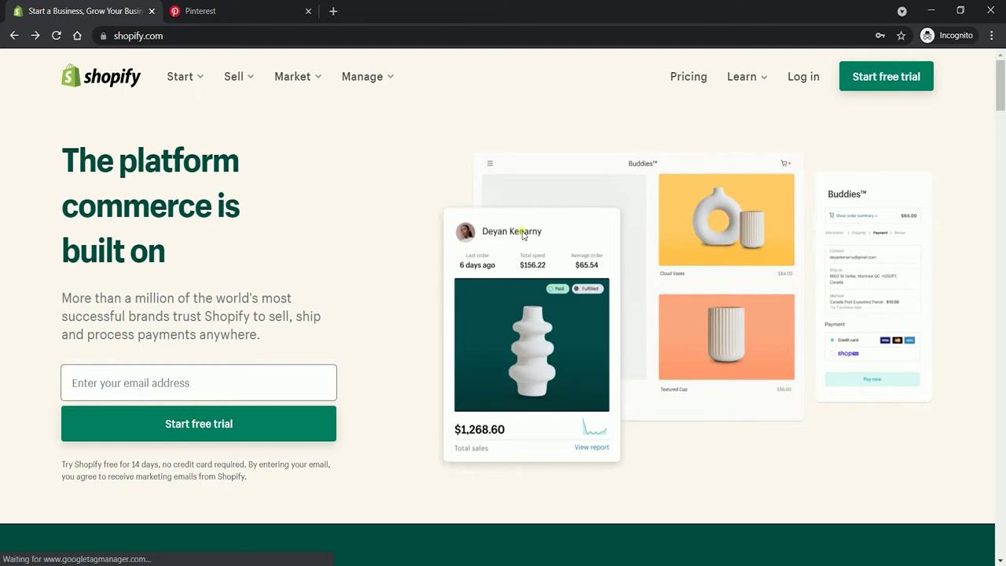
{"action": "left_click", "coordinate": [803, 75]}
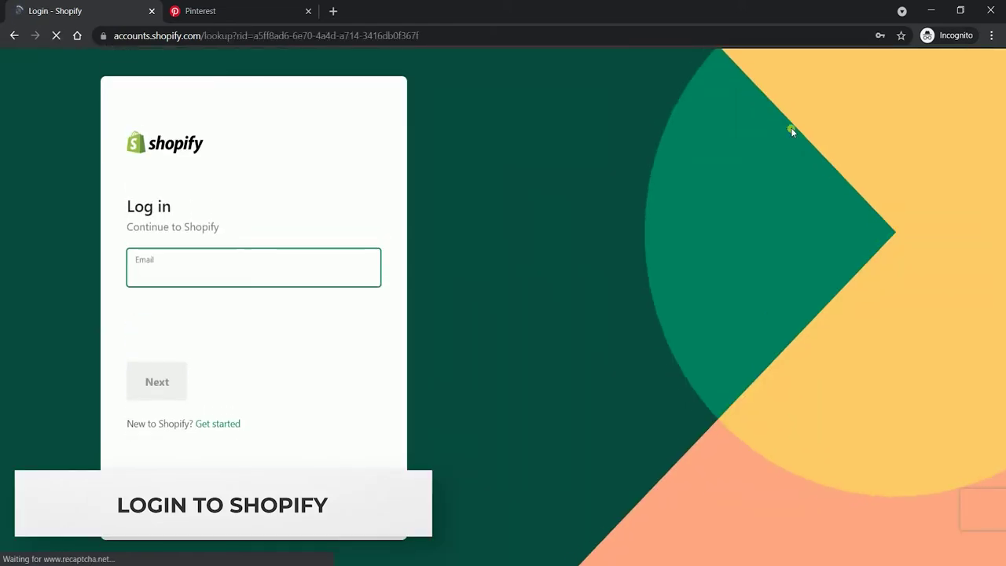
- Log in and pick Pinterest from the BTTutorials store's list of sales channels to add
{"action": "left_click", "coordinate": [555, 359]}
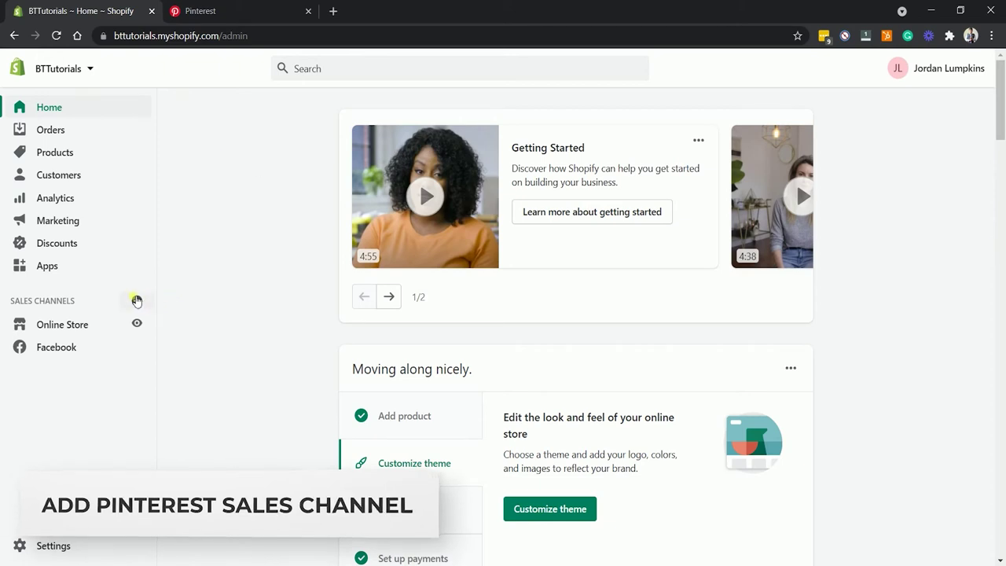
{"action": "left_click", "coordinate": [136, 300]}
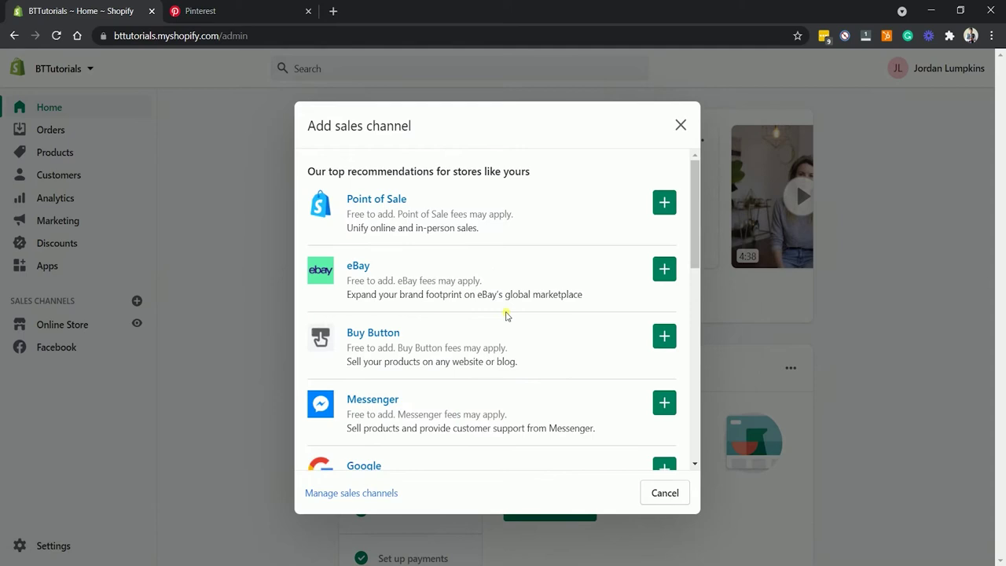
{"action": "scroll", "coordinate": [505, 314], "scroll_direction": "down", "scroll_amount": 3}
{"action": "scroll", "coordinate": [506, 312], "scroll_direction": "down", "scroll_amount": 1}
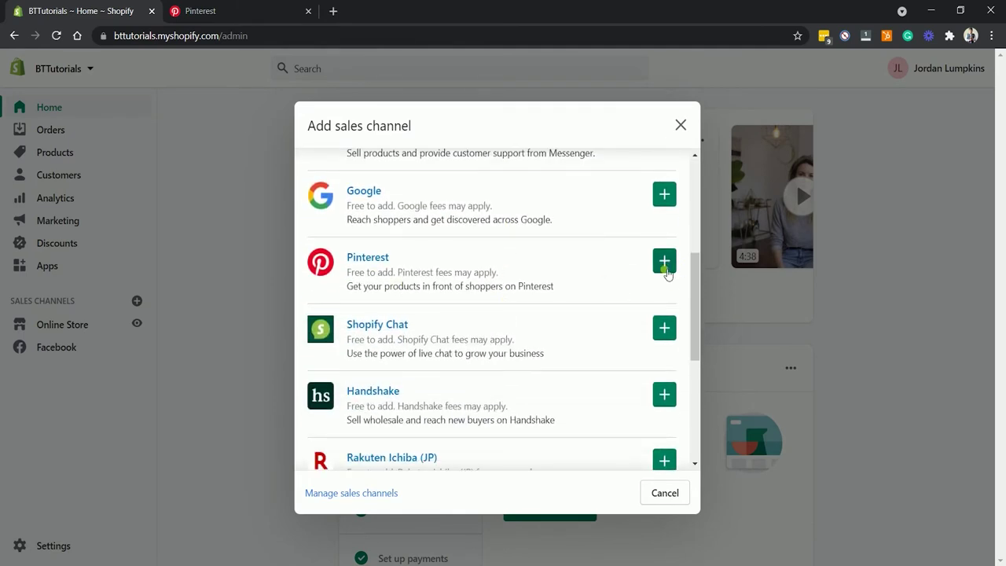
{"action": "left_click", "coordinate": [666, 260]}
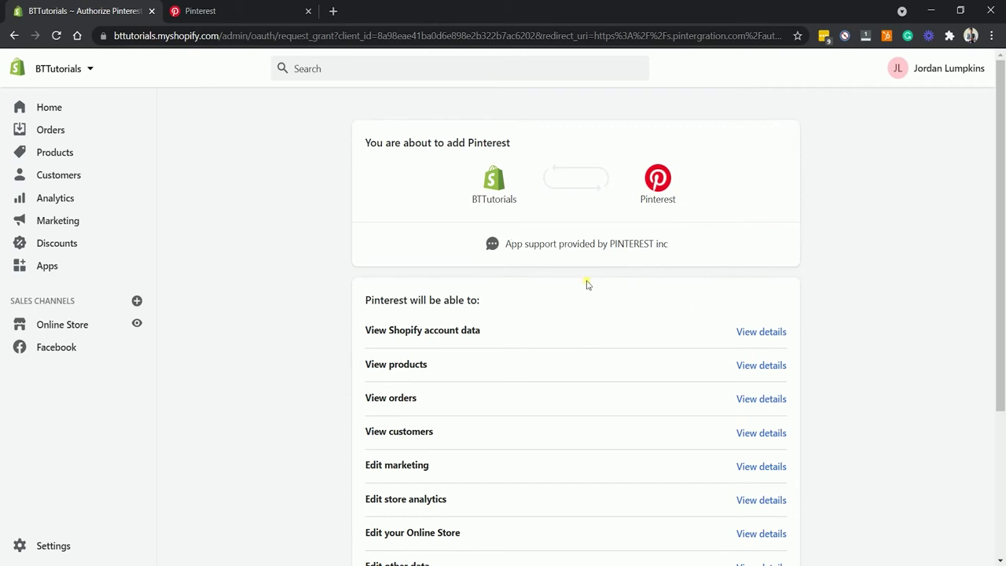
- Approve the Pinterest app's permissions with Add sales channel
{"action": "scroll", "coordinate": [661, 296], "scroll_direction": "down", "scroll_amount": 3}
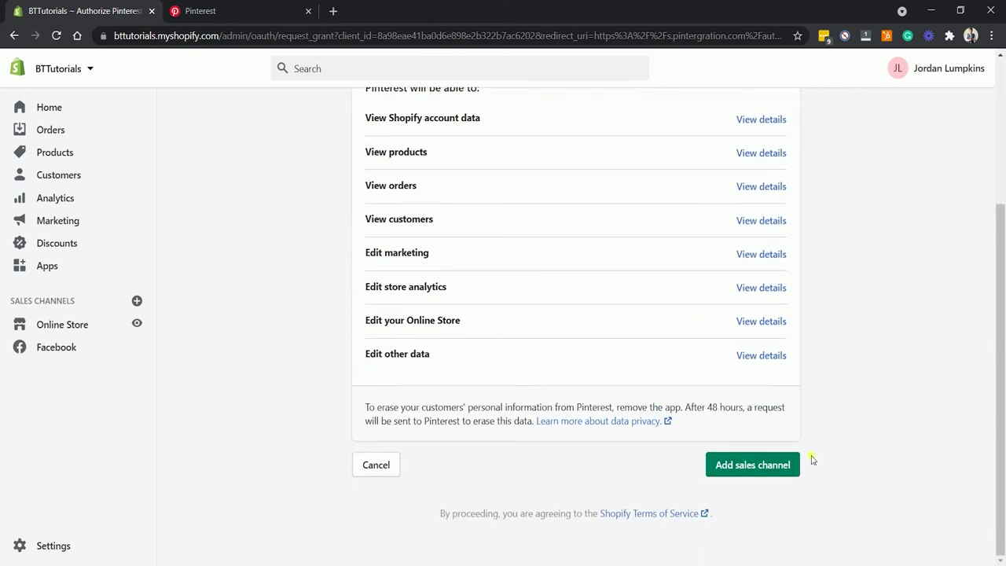
{"action": "left_click", "coordinate": [761, 463]}
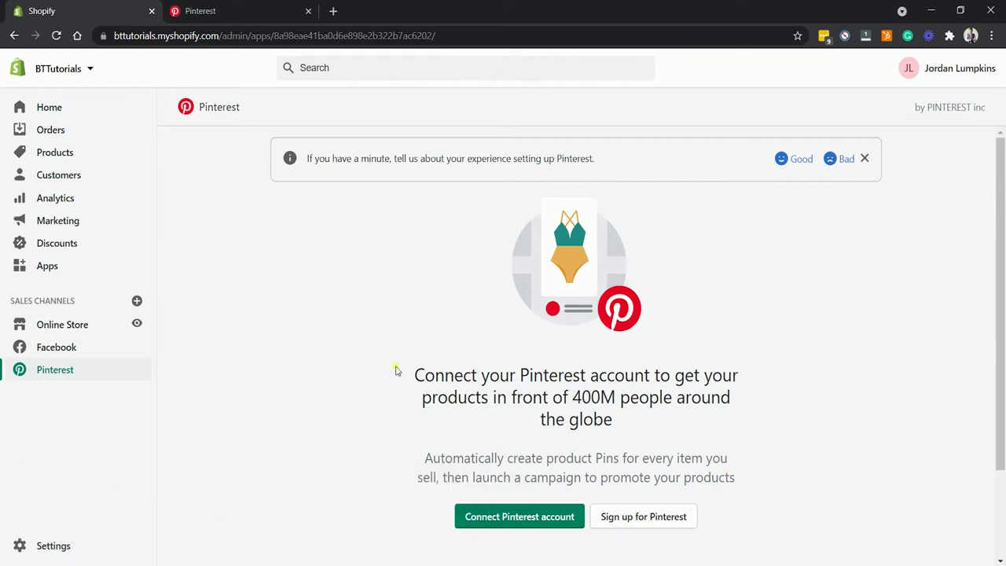
- Connect the Pinterest account and grant Shopify access to it
{"action": "scroll", "coordinate": [487, 393], "scroll_direction": "down", "scroll_amount": 2}
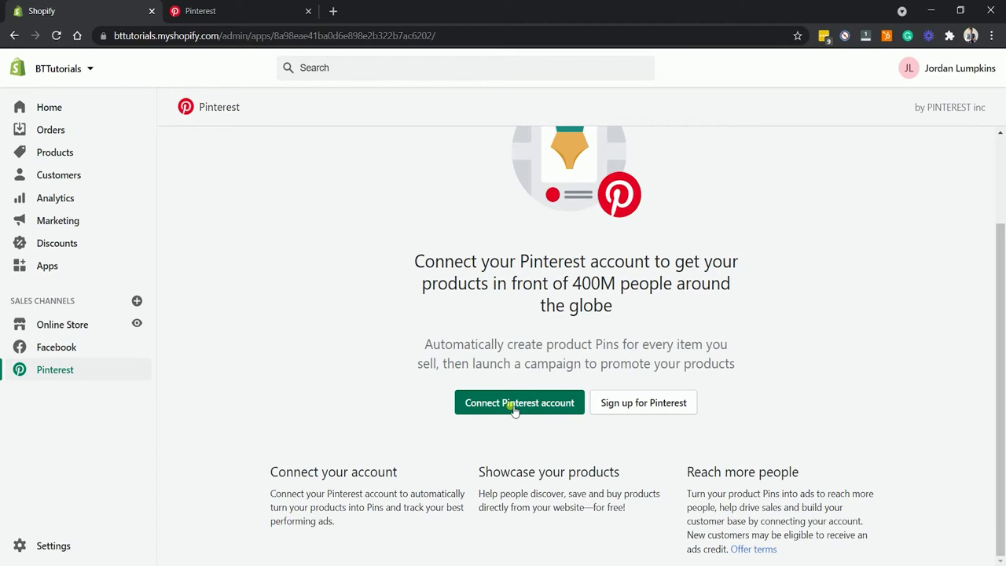
{"action": "left_click", "coordinate": [515, 405]}
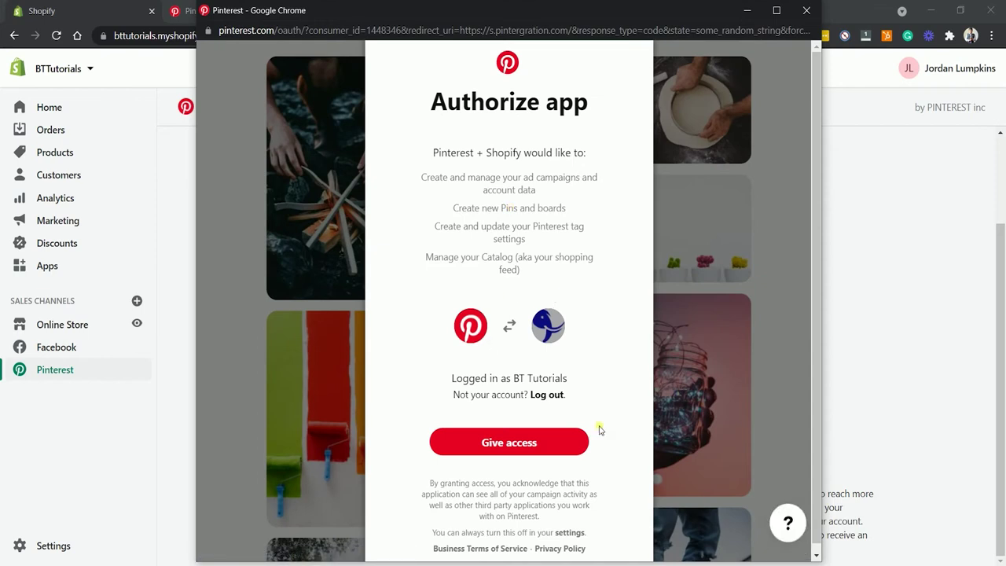
{"action": "left_click", "coordinate": [514, 444]}
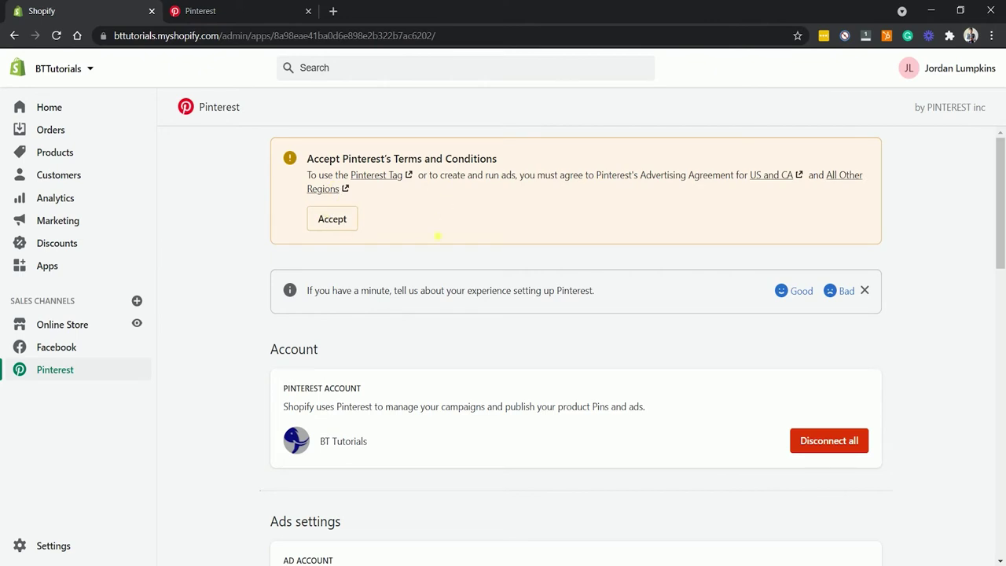
- Accept Pinterest's advertising terms and conditions
{"action": "left_click", "coordinate": [331, 219]}
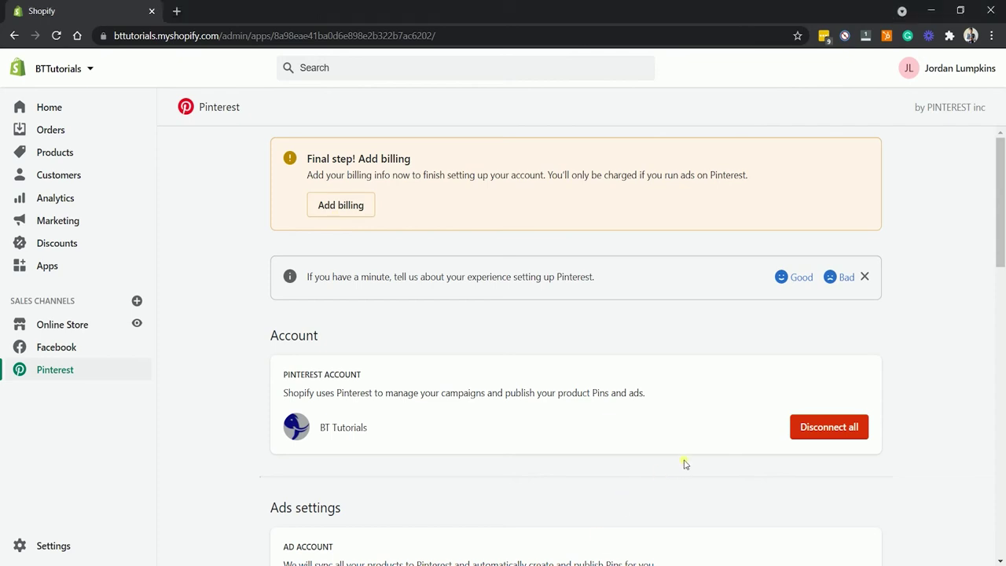
{"action": "scroll", "coordinate": [702, 435], "scroll_direction": "down", "scroll_amount": 2}
{"action": "scroll", "coordinate": [702, 436], "scroll_direction": "down", "scroll_amount": 1}
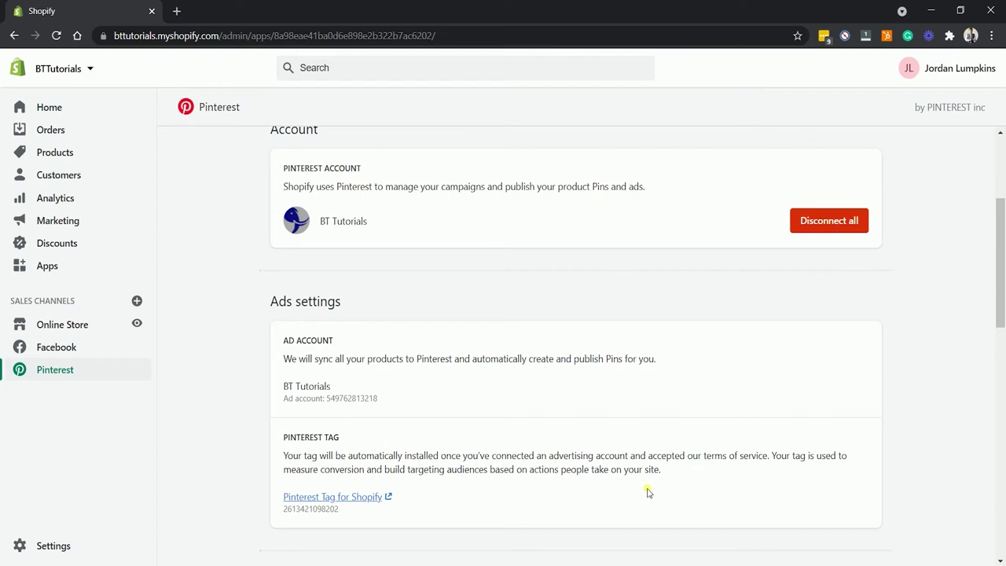
- Start adding billing, opening the Pinterest Ads billing information form
{"action": "scroll", "coordinate": [648, 492], "scroll_direction": "up", "scroll_amount": 3}
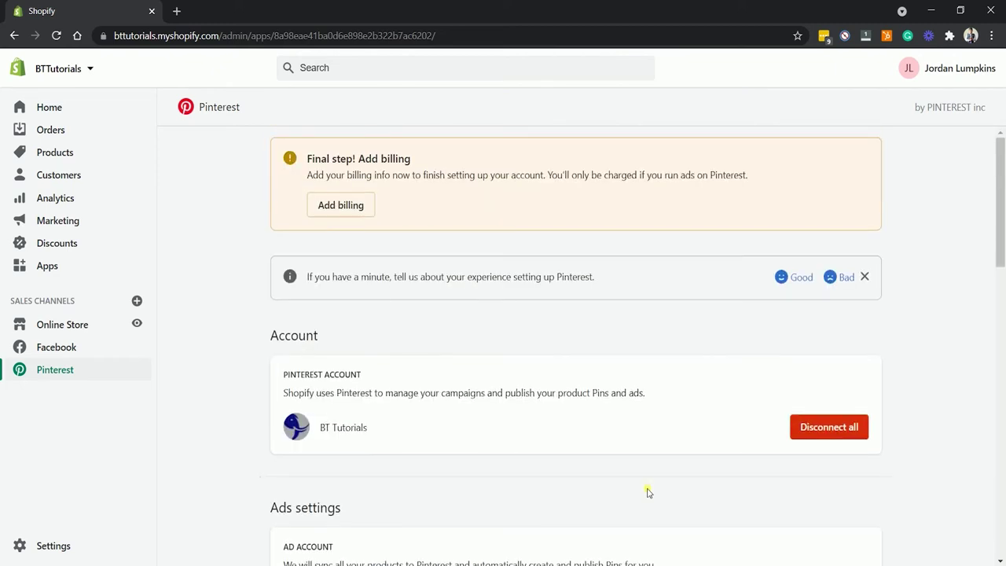
{"action": "left_click", "coordinate": [363, 218]}
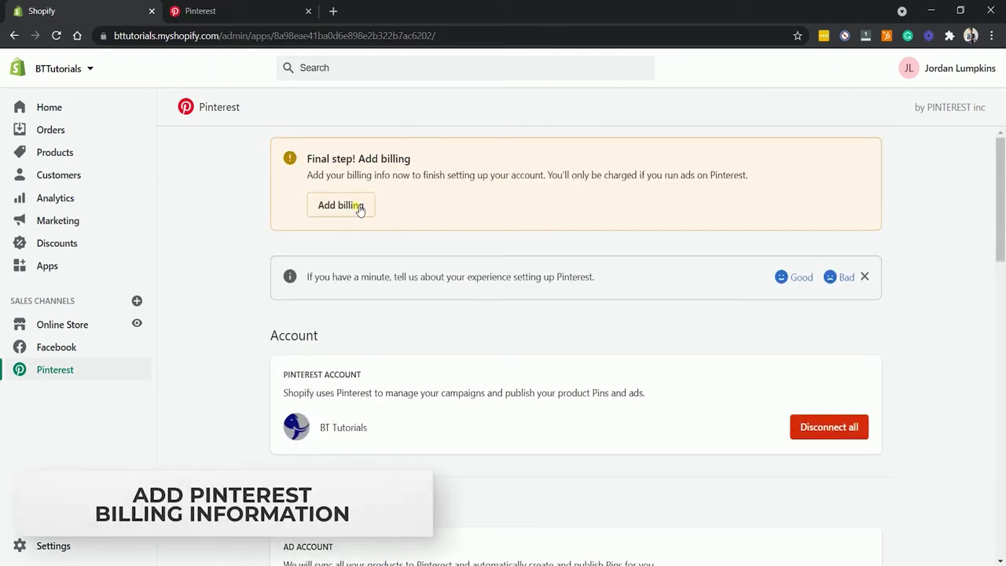
{"action": "left_click", "coordinate": [358, 207]}
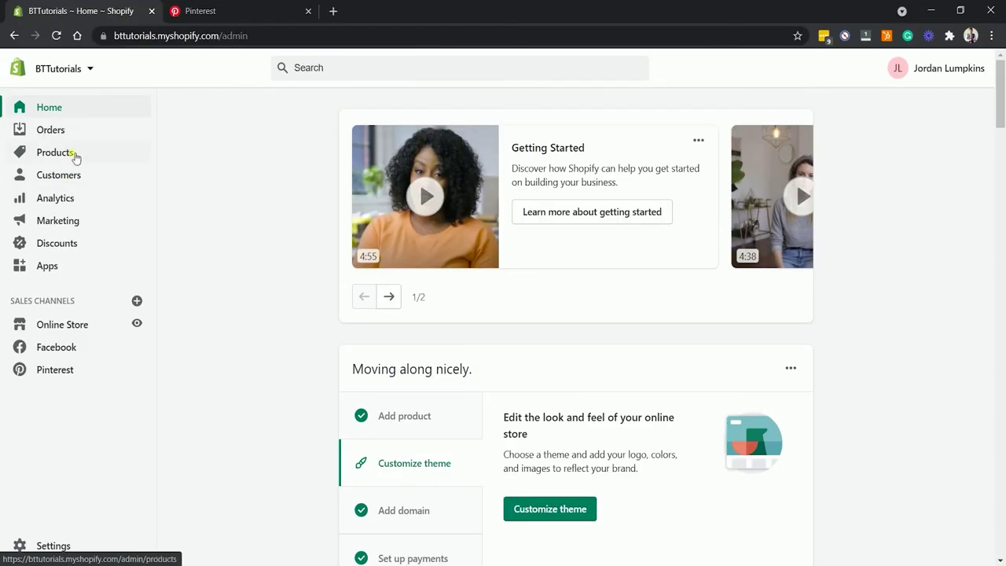
- Set the long-sleeve T-shirt's sales channels to Online Store and Facebook, with Pinterest unchecked
{"action": "left_click", "coordinate": [55, 153]}
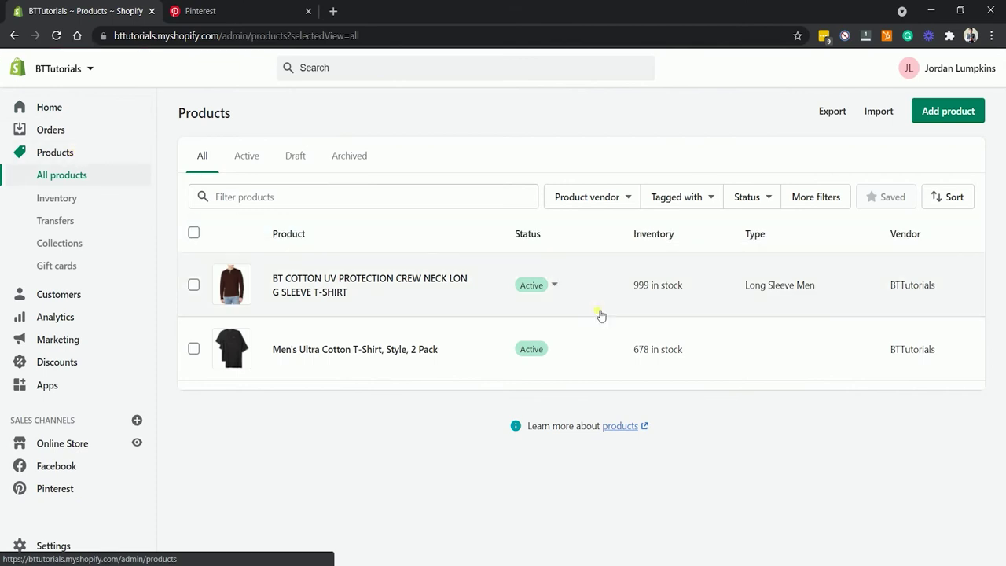
{"action": "left_click", "coordinate": [371, 286]}
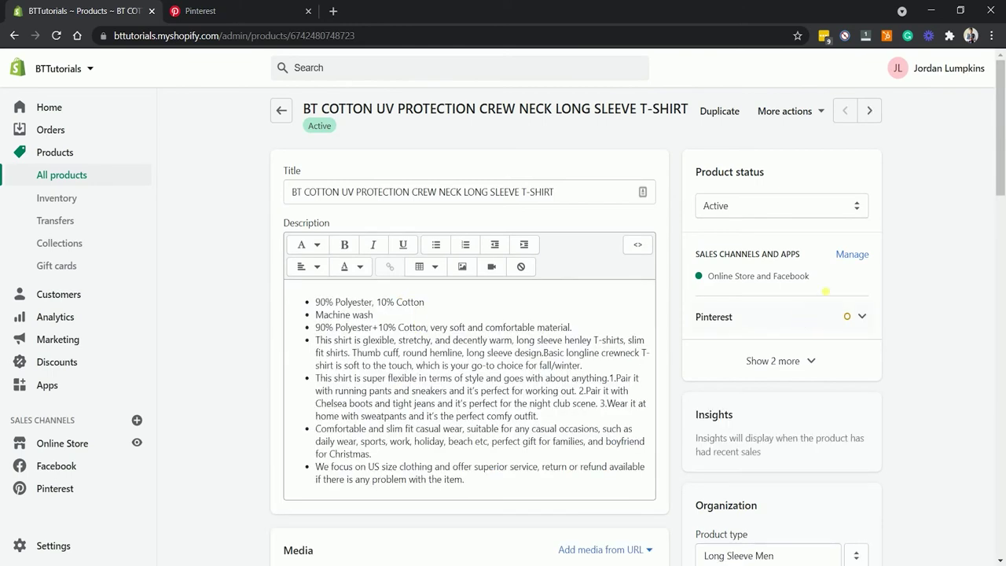
{"action": "left_click", "coordinate": [845, 253]}
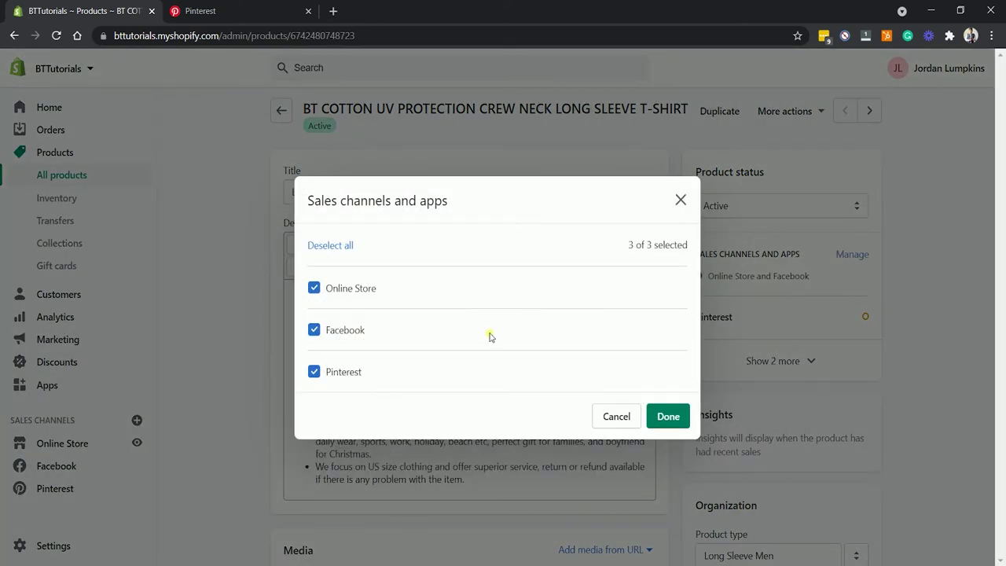
{"action": "left_click", "coordinate": [314, 288]}
{"action": "left_click", "coordinate": [315, 329]}
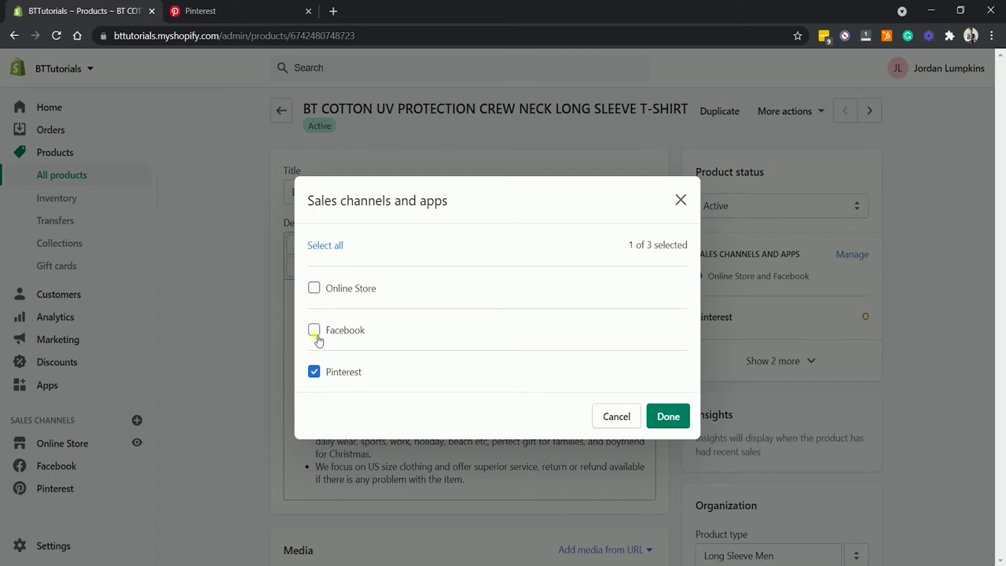
{"action": "left_click", "coordinate": [314, 371]}
{"action": "left_click", "coordinate": [315, 331]}
{"action": "left_click", "coordinate": [316, 289]}
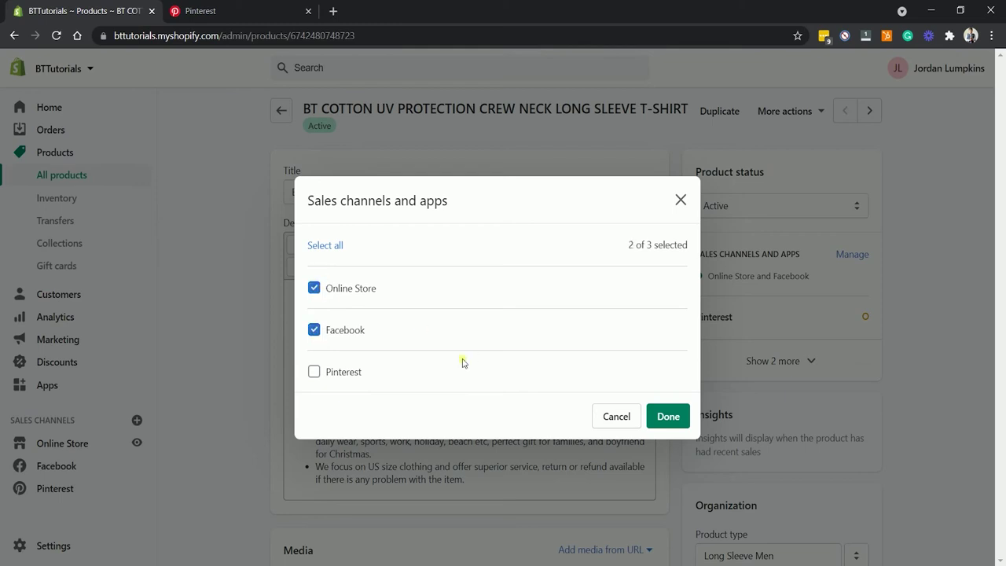
{"action": "left_click", "coordinate": [669, 418]}
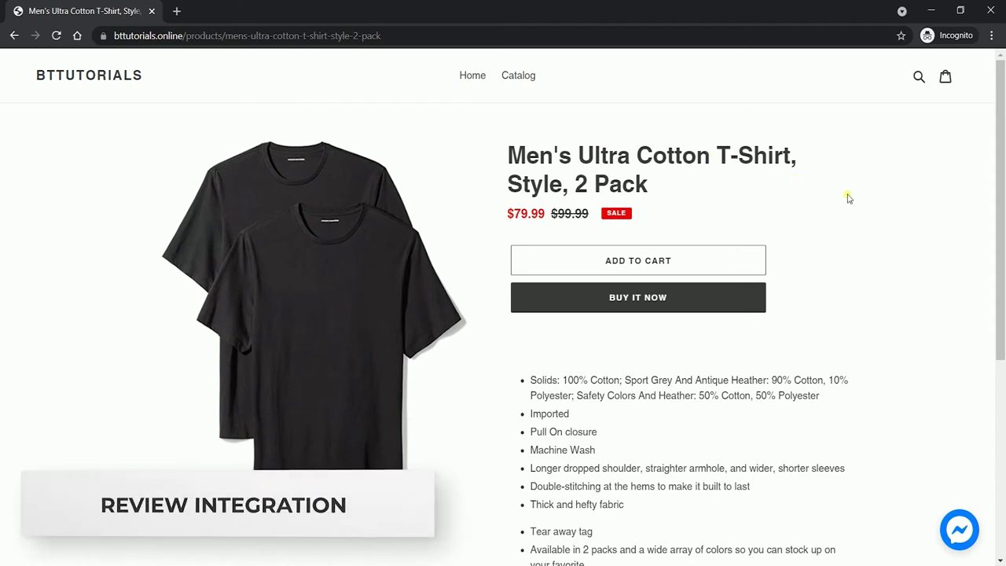
- Scroll down the Men's Ultra Cotton T-Shirt, Style, 2 Pack storefront page
{"action": "scroll", "coordinate": [848, 198], "scroll_direction": "down", "scroll_amount": 4}
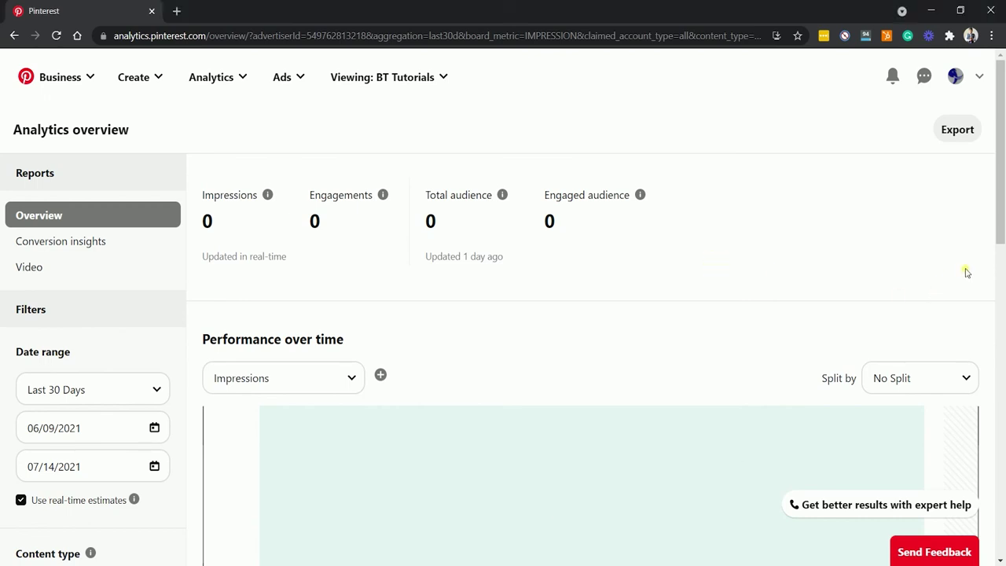
{"action": "scroll", "coordinate": [967, 271], "scroll_direction": "down", "scroll_amount": 1}
{"action": "scroll", "coordinate": [967, 271], "scroll_direction": "down", "scroll_amount": 5}
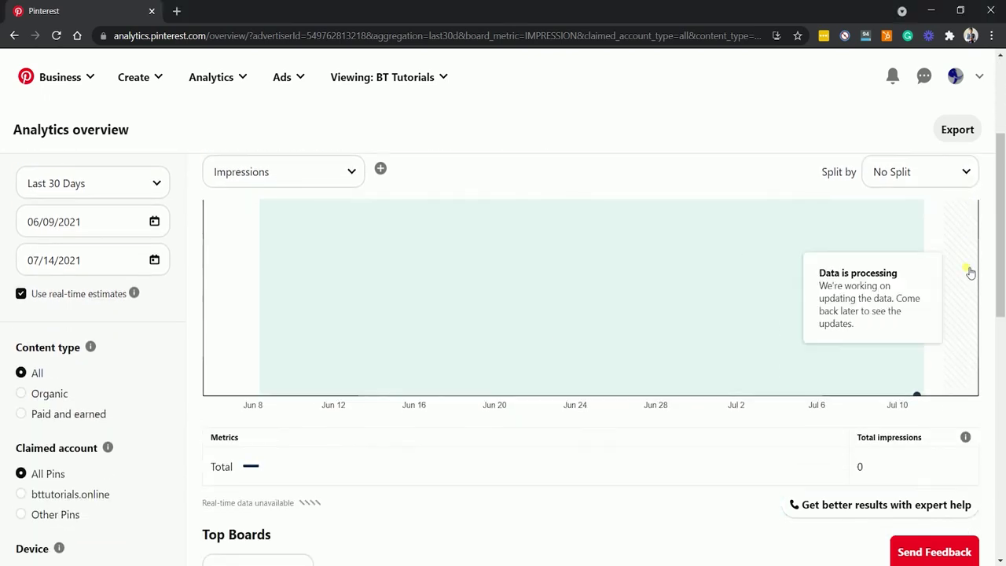
{"action": "scroll", "coordinate": [940, 358], "scroll_direction": "down", "scroll_amount": 4}
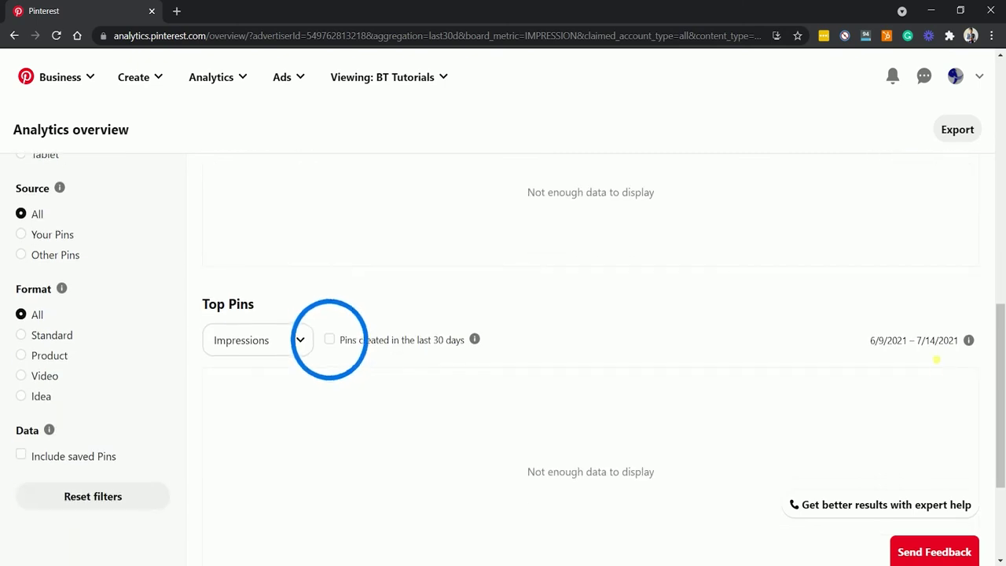
{"action": "scroll", "coordinate": [860, 382], "scroll_direction": "up", "scroll_amount": 1}
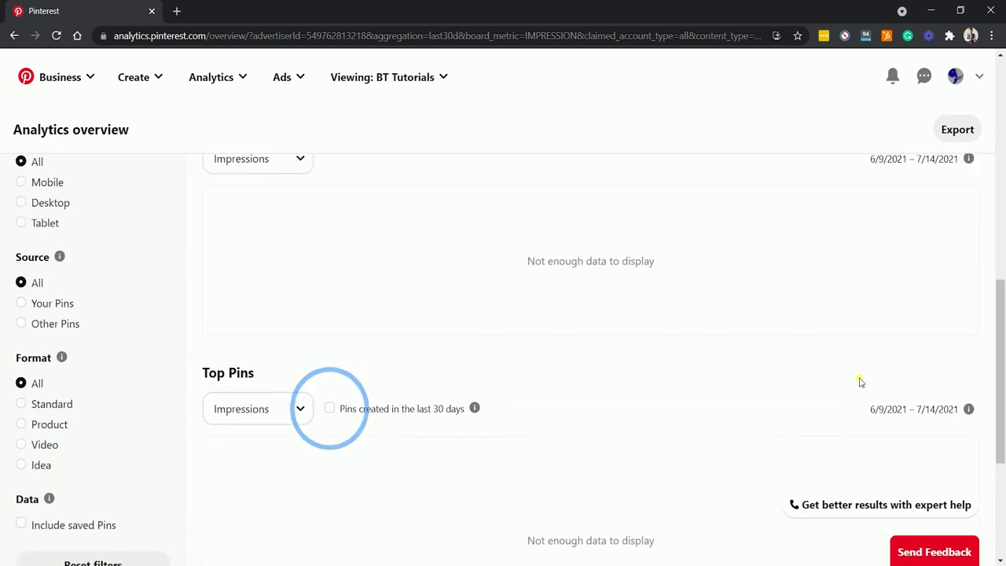
{"action": "scroll", "coordinate": [859, 382], "scroll_direction": "up", "scroll_amount": 8}
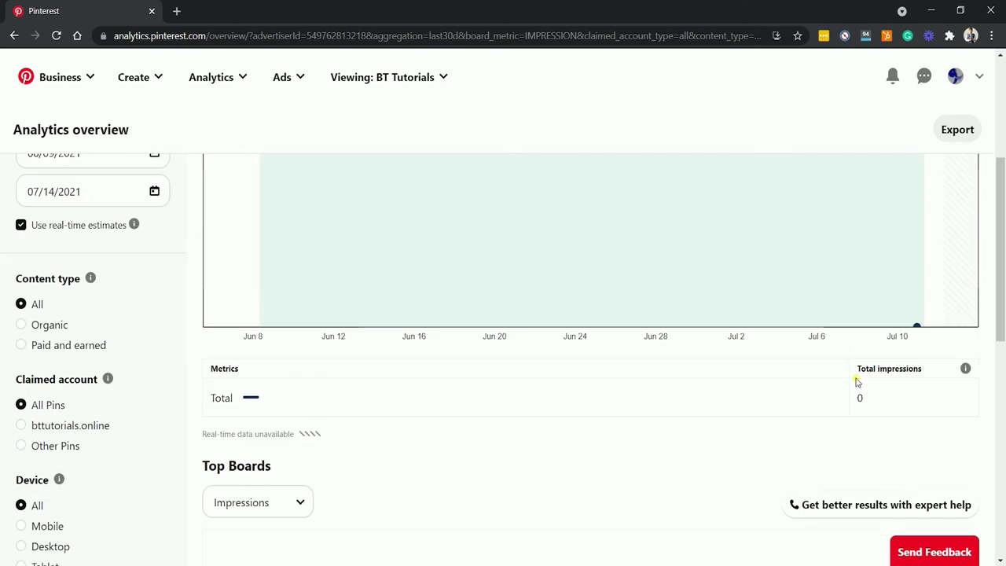